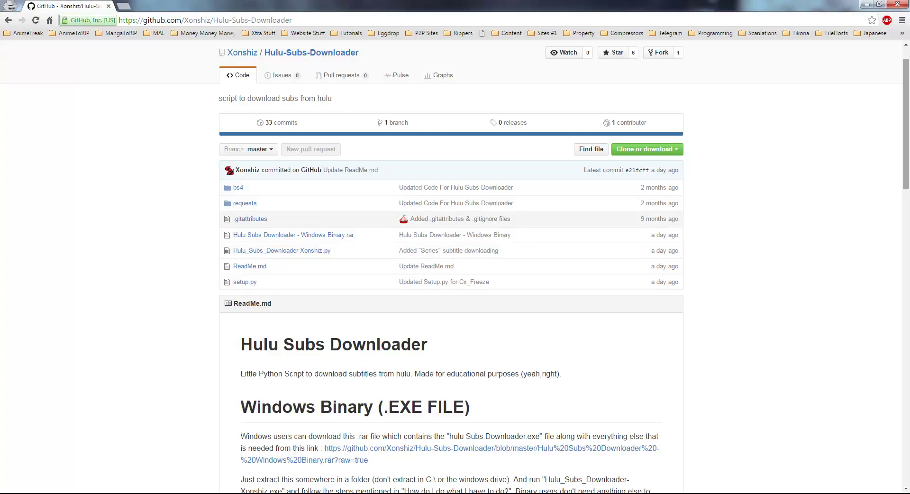
- Find the README's Windows Binary (.EXE FILE) section and open its .rar link in a new tab
scroll(907, 167, "down", 2)
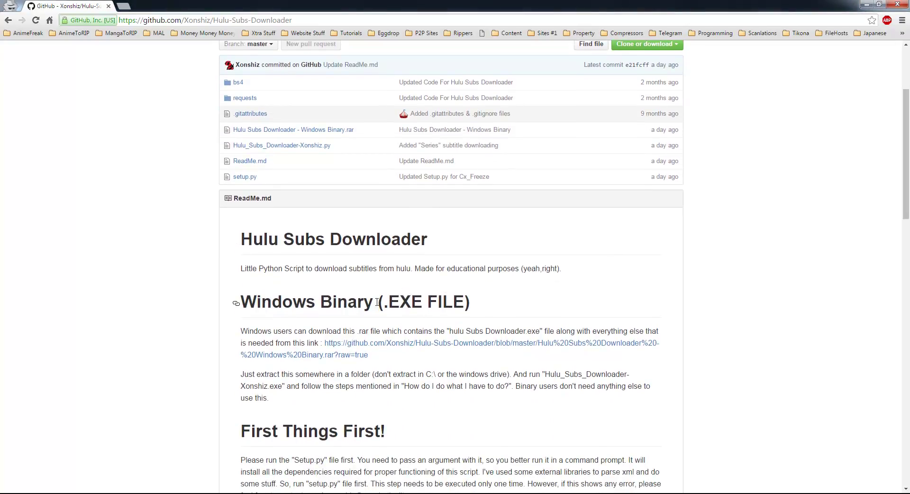
left_click_drag(242, 302, 499, 307)
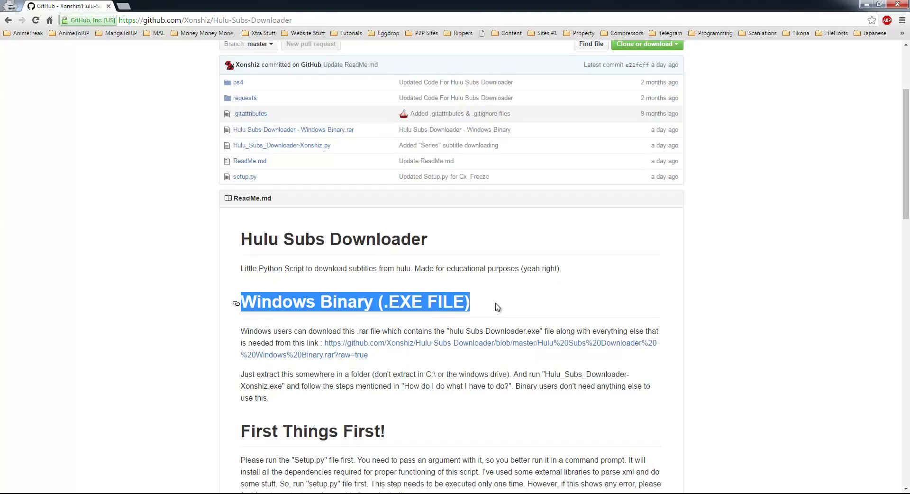
left_click(508, 359)
middle_click(502, 345)
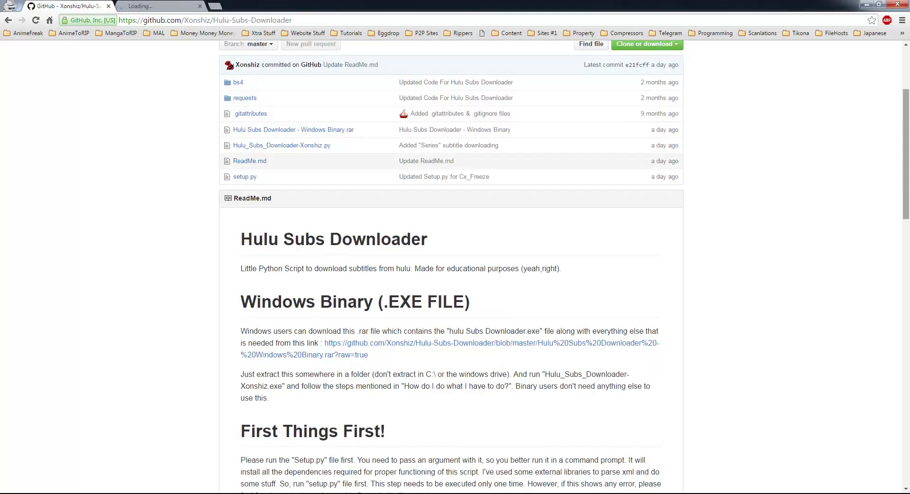
- Download Hulu Subs Downloader - Windows Binary.rar and open it from Chrome's Downloads page
scroll(539, 126, "up", 2)
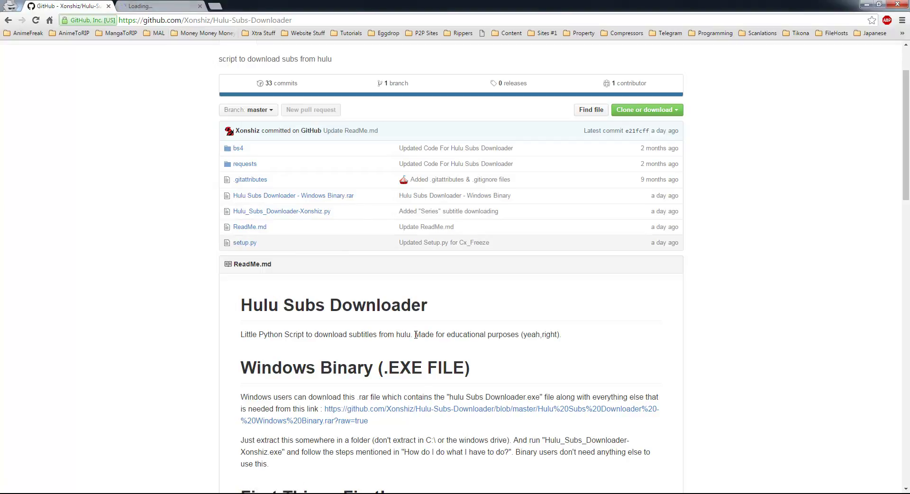
left_click(334, 421)
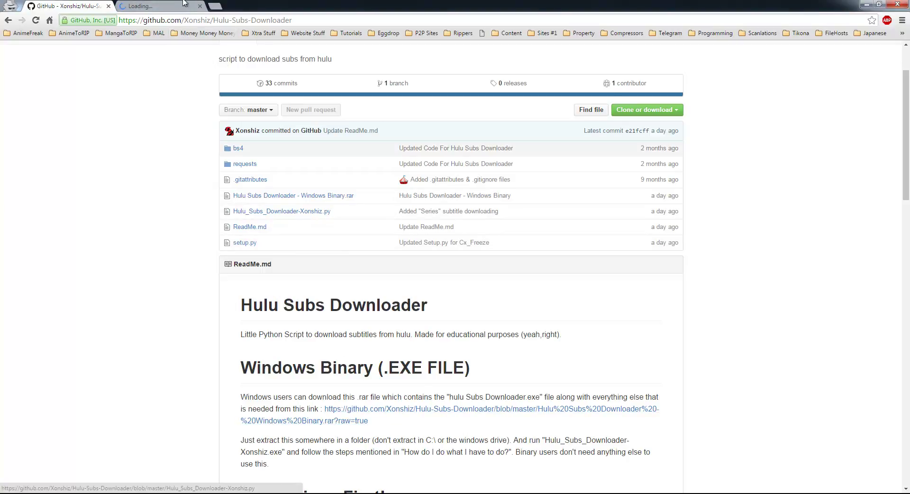
key("ctrl+j")
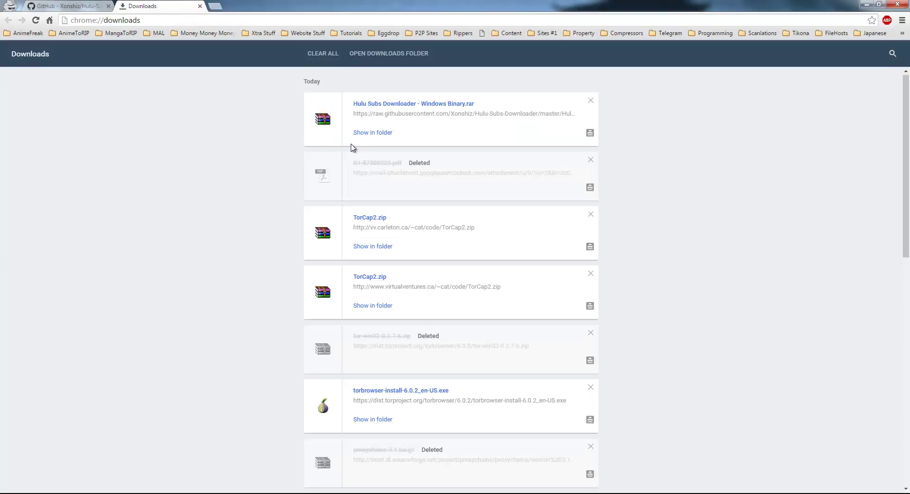
left_click(447, 104)
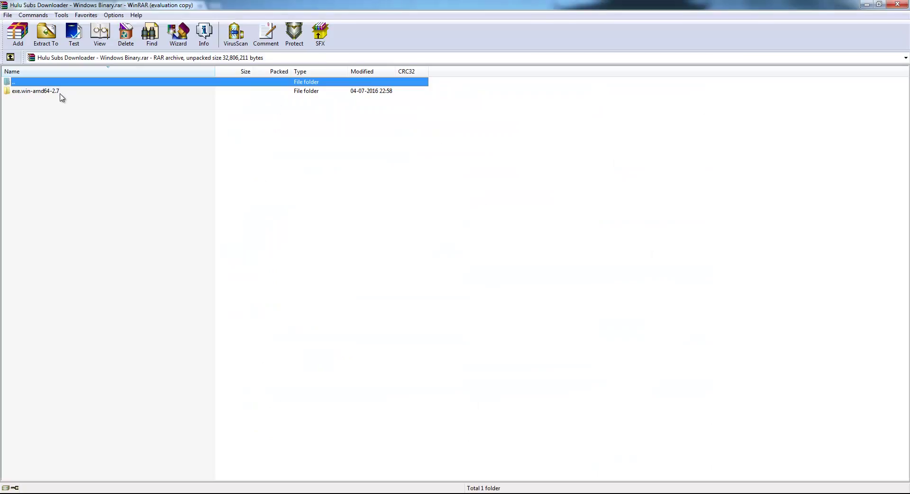
- Extract exe.win-amd64-2.7 from the archive into the Desktop Hulu Subs folder and switch to that folder
left_click(61, 93)
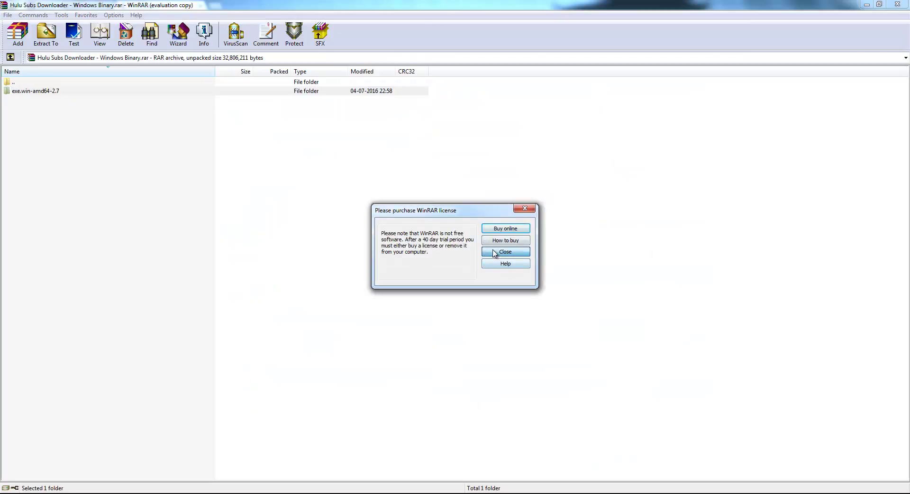
left_click(505, 252)
left_click(46, 33)
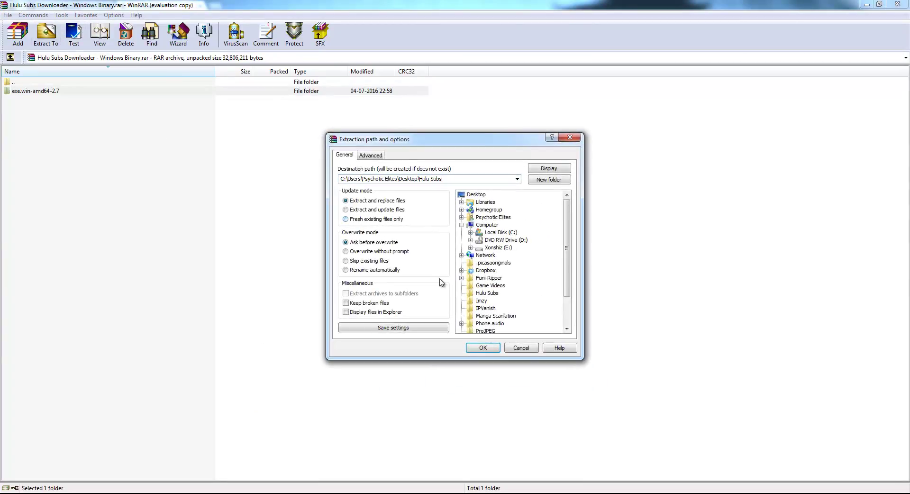
left_click(488, 349)
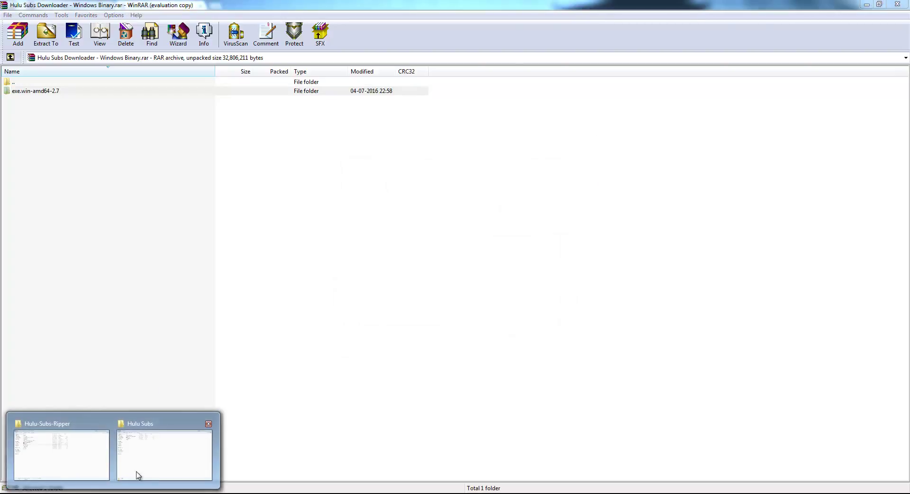
left_click(145, 469)
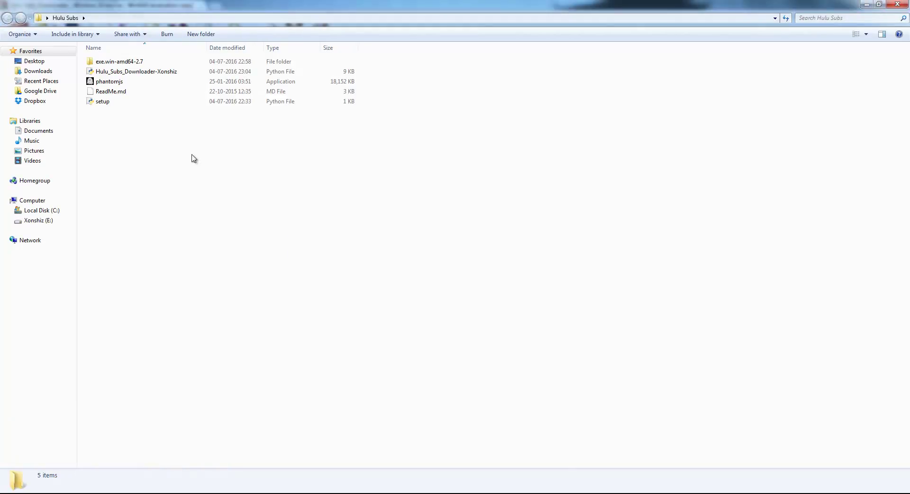
- Open exe.win-amd64-2.7 and copy the Hulu_Subs_Downloader-Xonshiz file name without renaming it
double_click(139, 62)
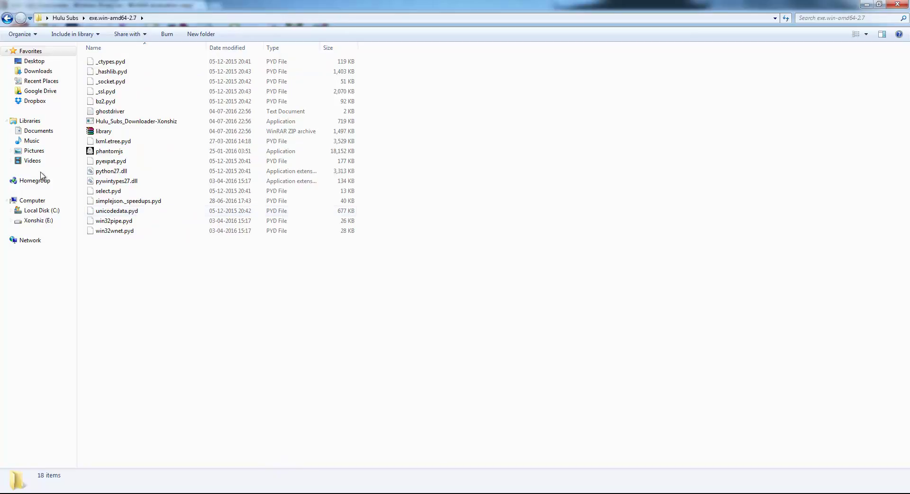
left_click(120, 122)
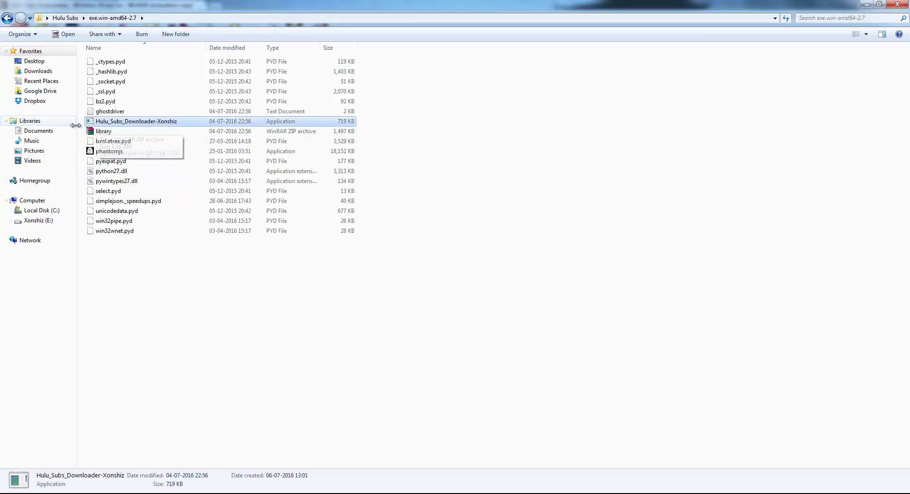
key("F2")
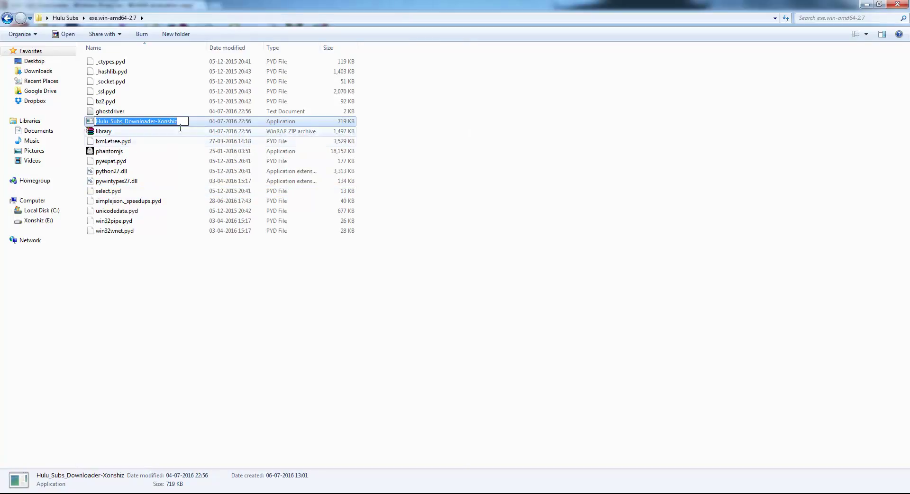
right_click(160, 123)
left_click(182, 155)
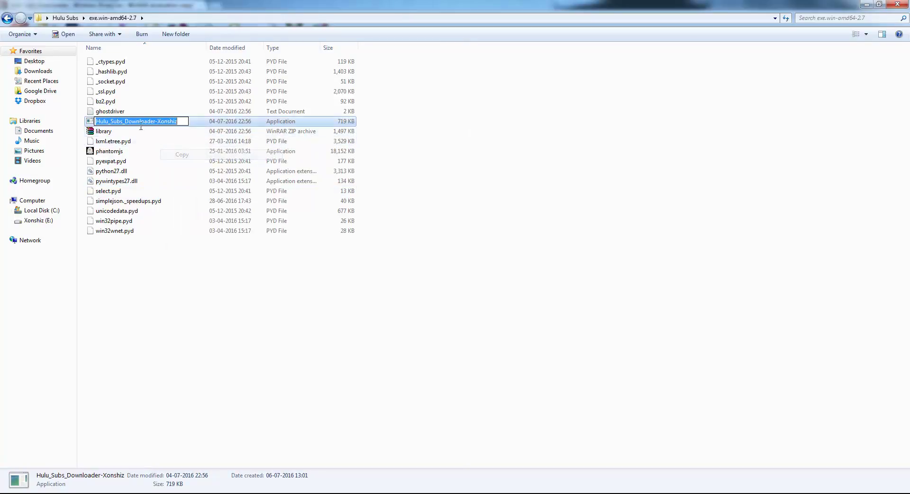
left_click(562, 178)
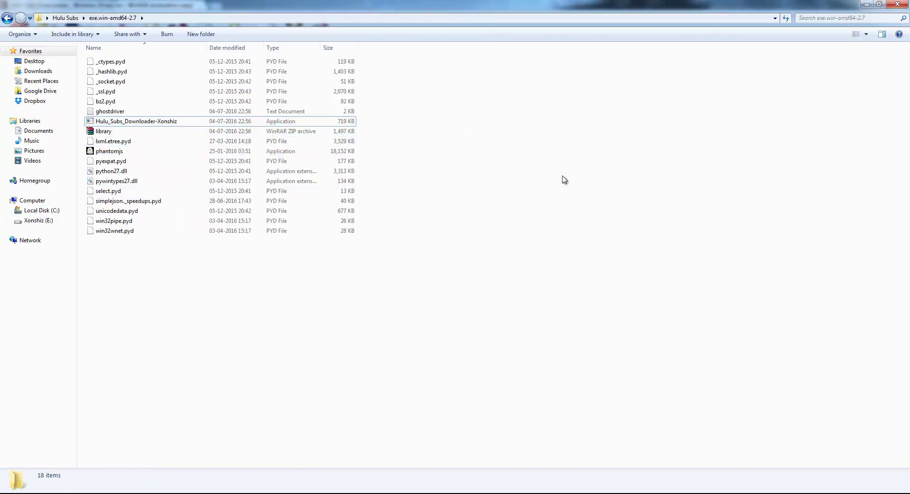
- Open a command window in exe.win-amd64-2.7 and run the pasted Hulu_Subs_Downloader-Xonshiz.exe
right_click(556, 119)
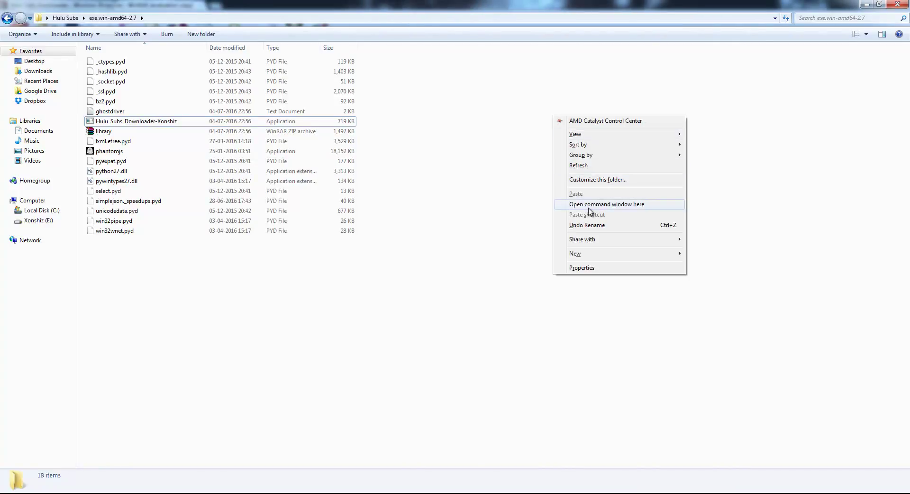
left_click(624, 206)
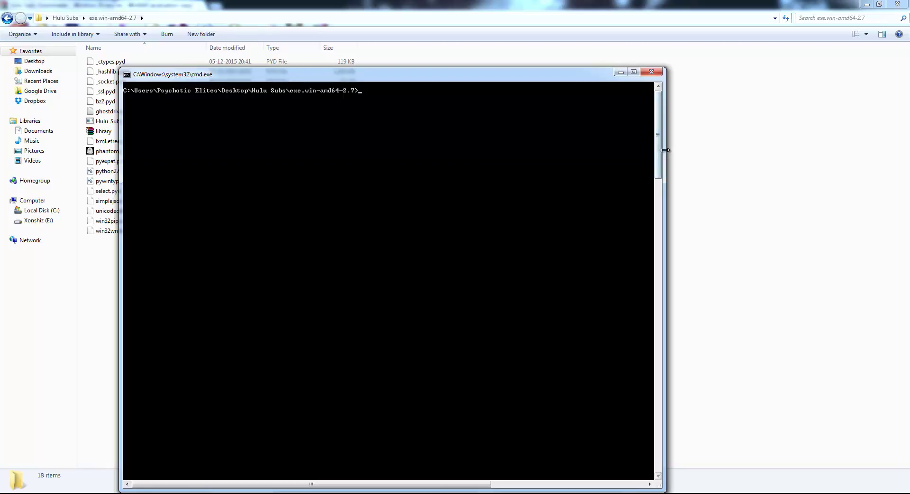
left_click_drag(666, 151, 826, 150)
right_click(451, 122)
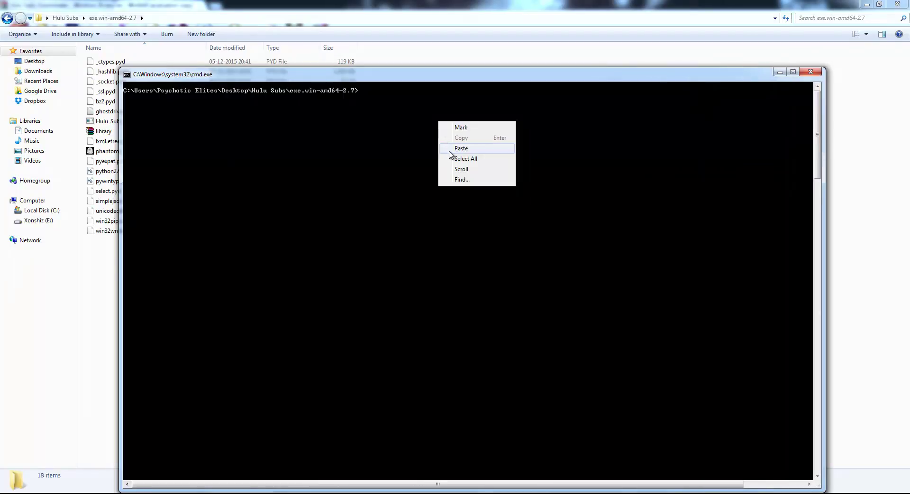
left_click(451, 152)
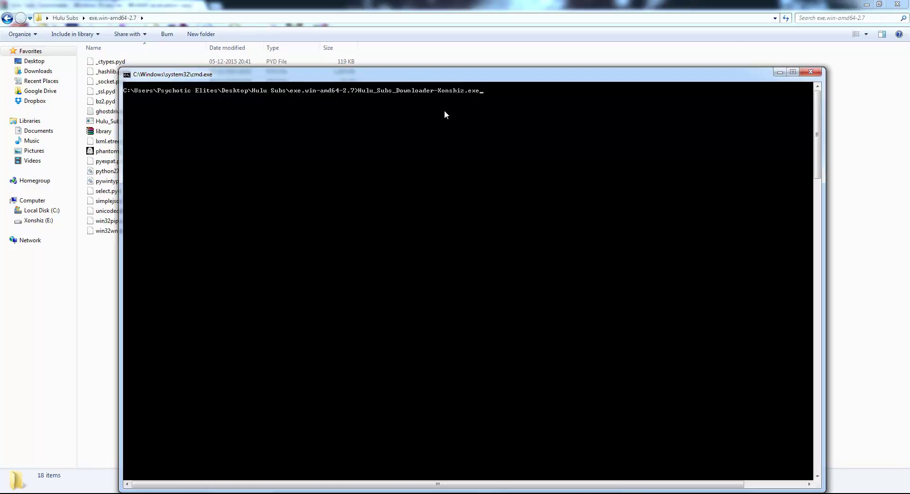
left_click_drag(402, 75, 472, 52)
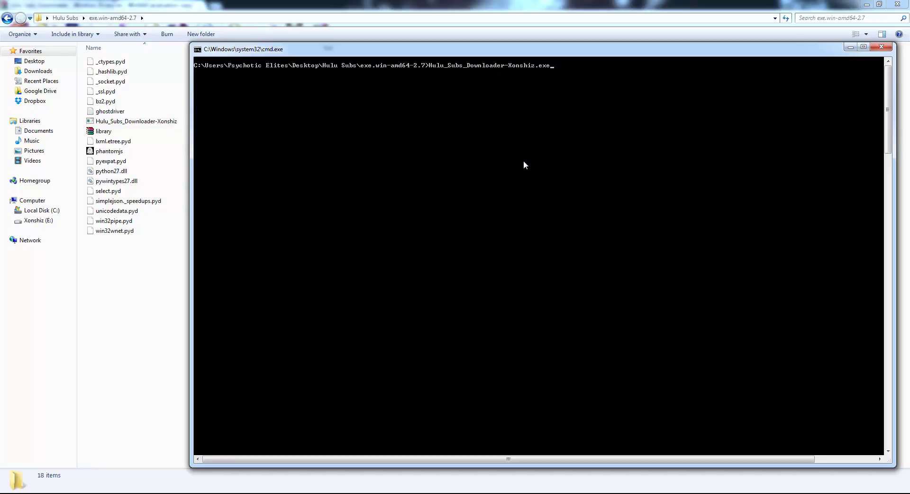
key("Return")
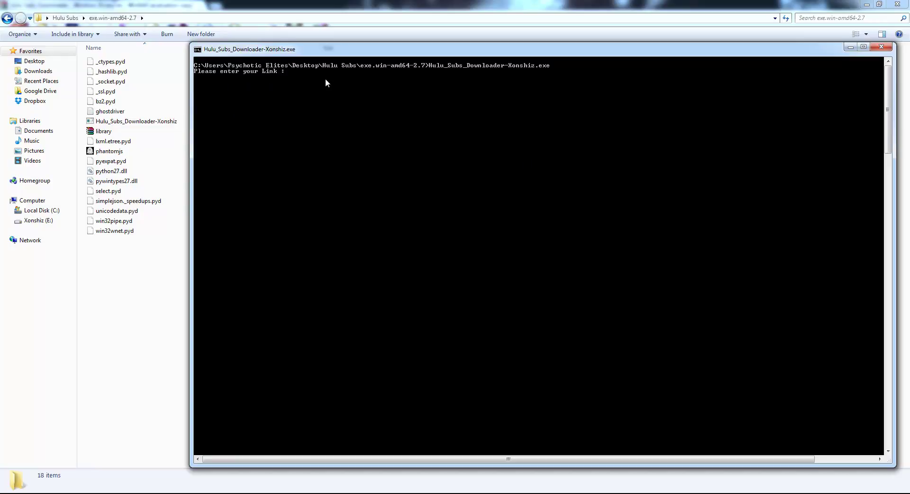
- Go to hulu.com in a new incognito tab and open Oh My Ghostess Episode 1
key("alt+Tab")
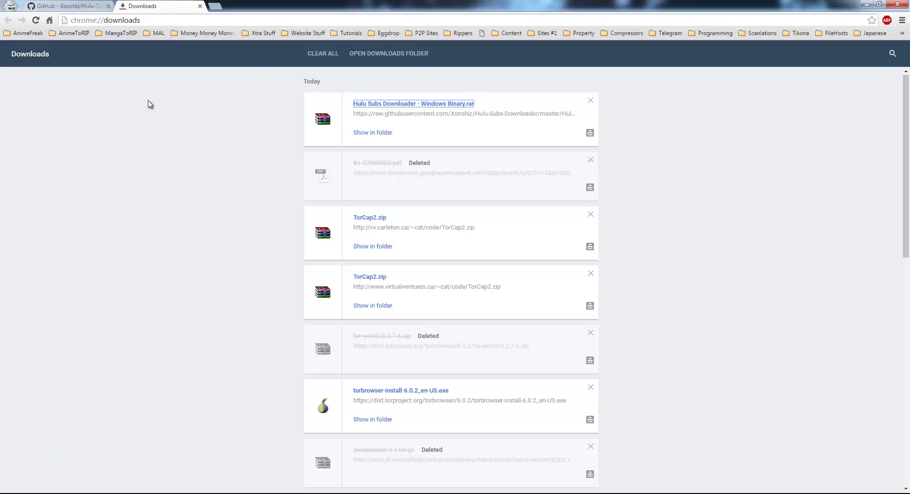
left_click(218, 5)
type("hu")
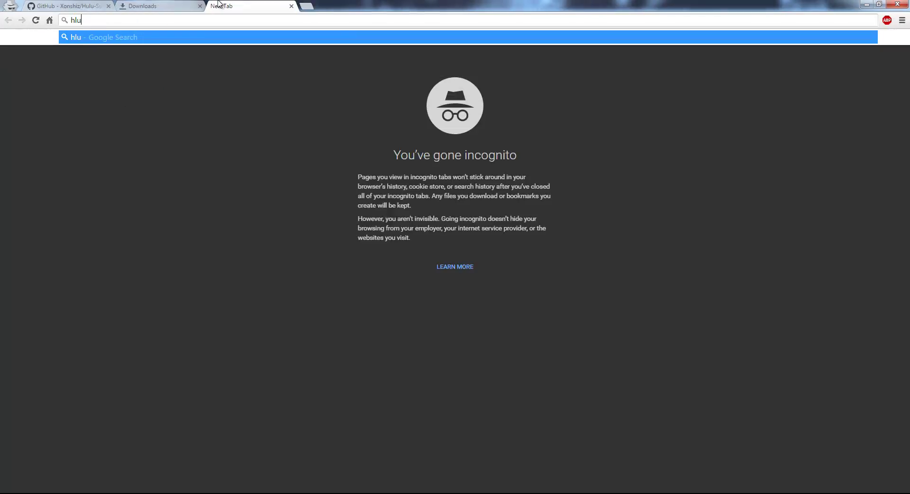
type("lu.com/oh-my-ghostess")
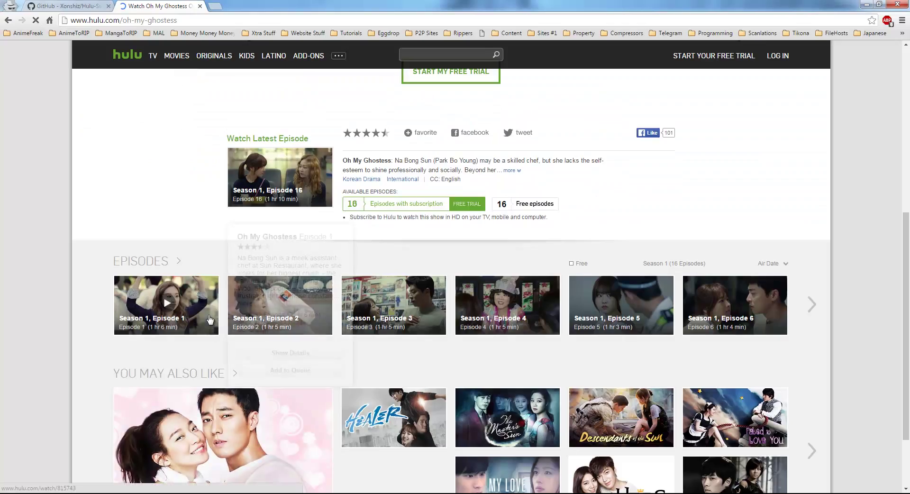
mouse_move(210, 321)
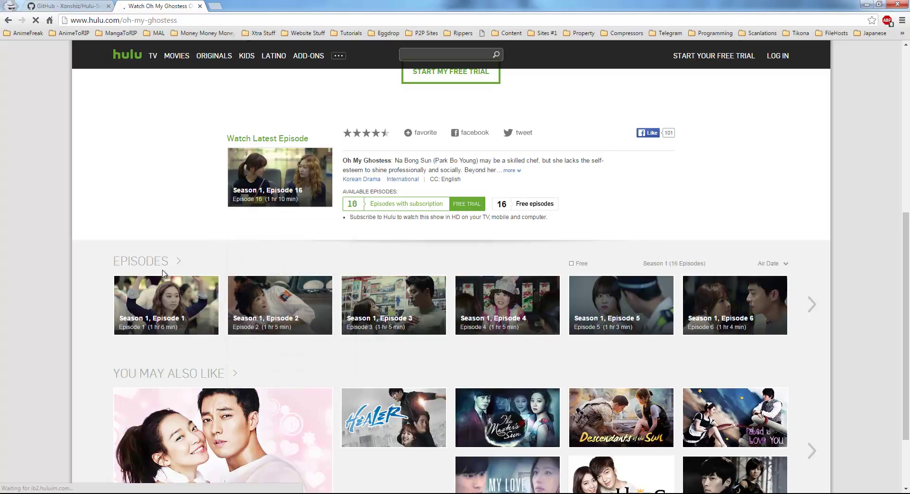
left_click(205, 294)
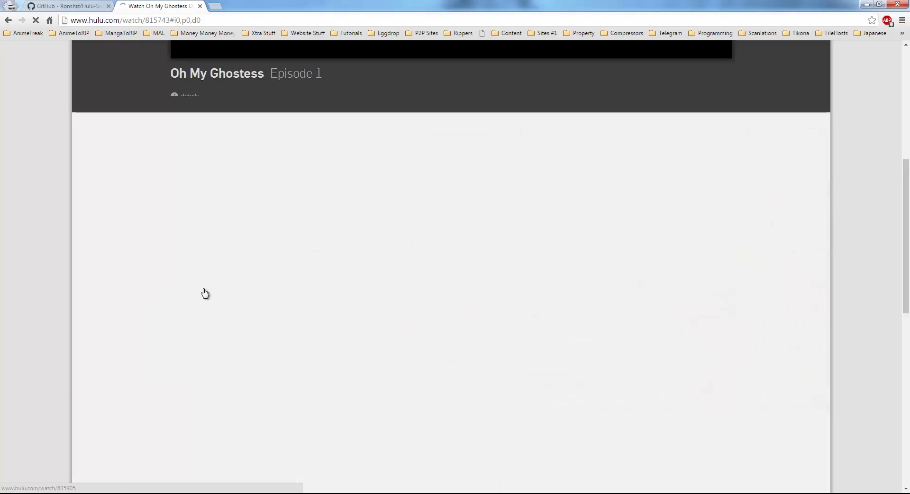
left_click(218, 19)
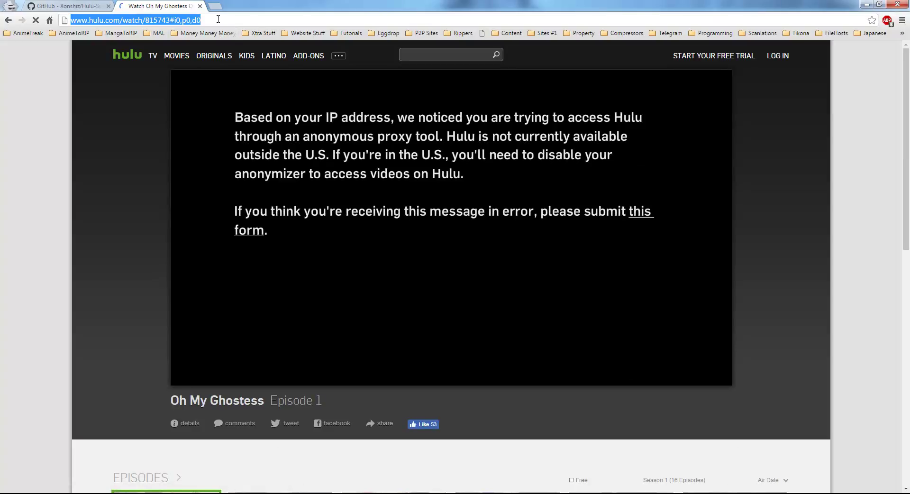
left_click(171, 19)
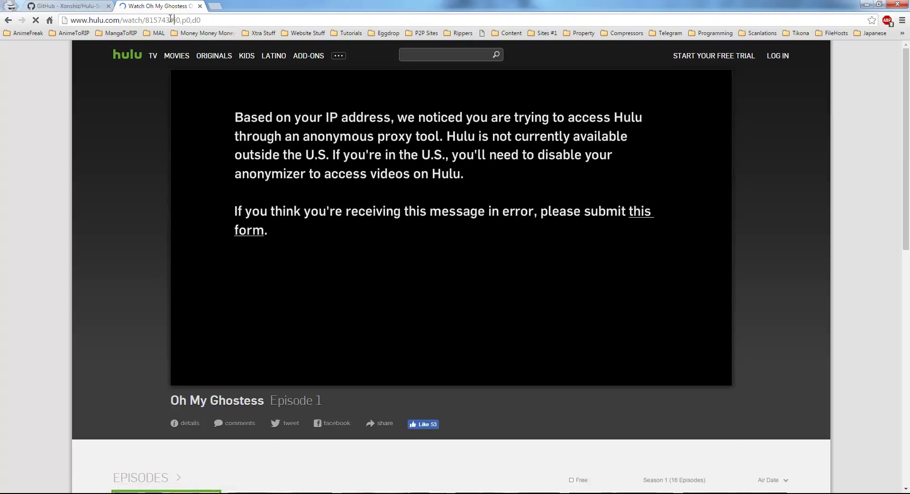
left_click_drag(170, 19, 212, 19)
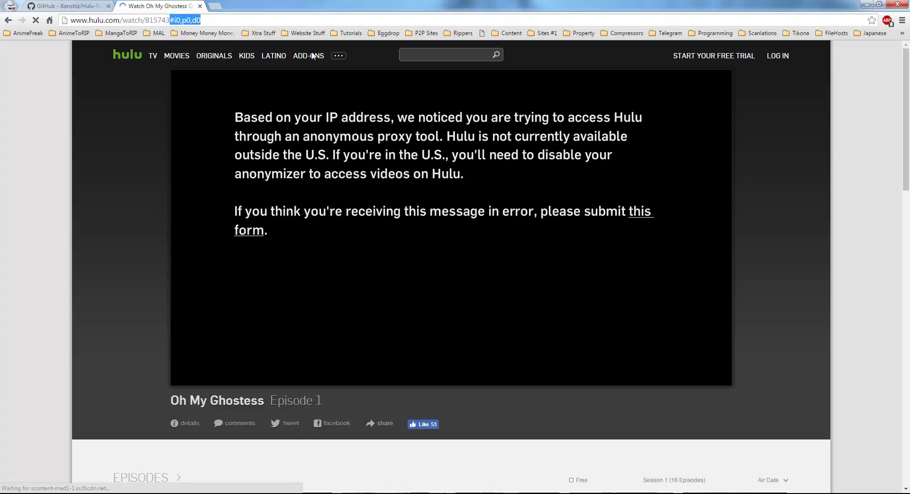
mouse_move(312, 55)
key("BackSpace")
key("ctrl+a")
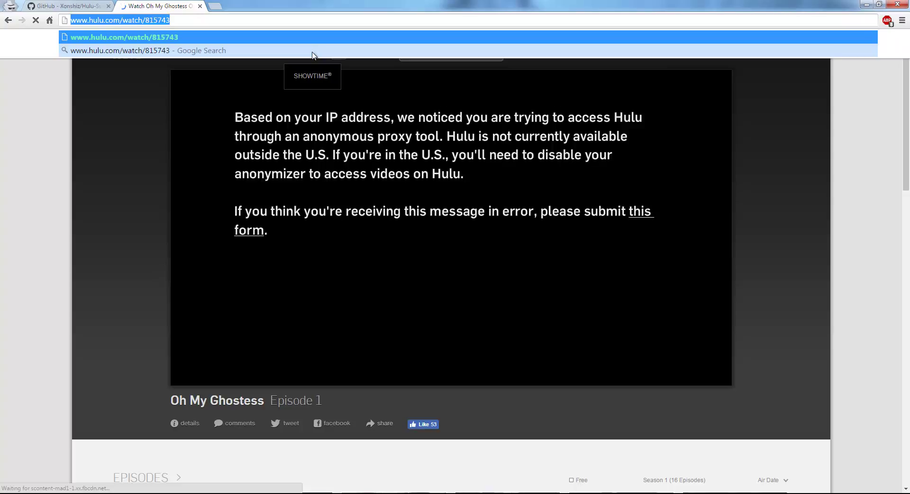
key("alt+Tab")
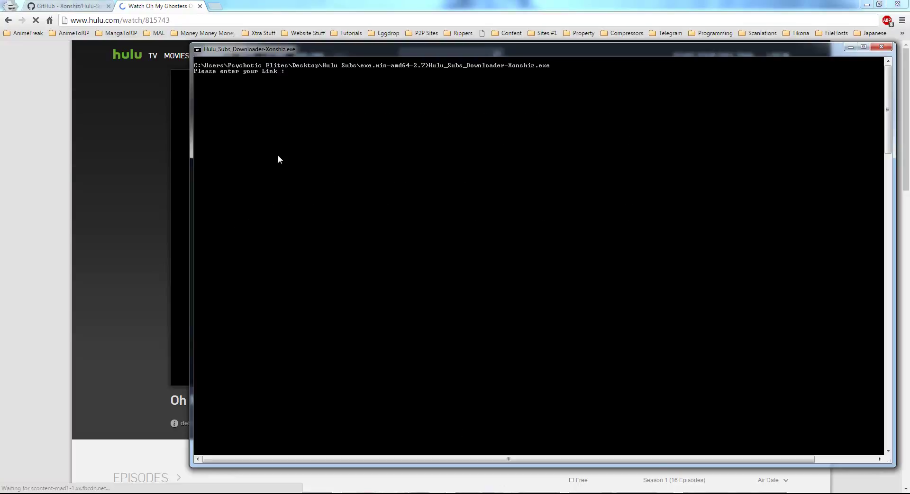
right_click(278, 154)
left_click(301, 182)
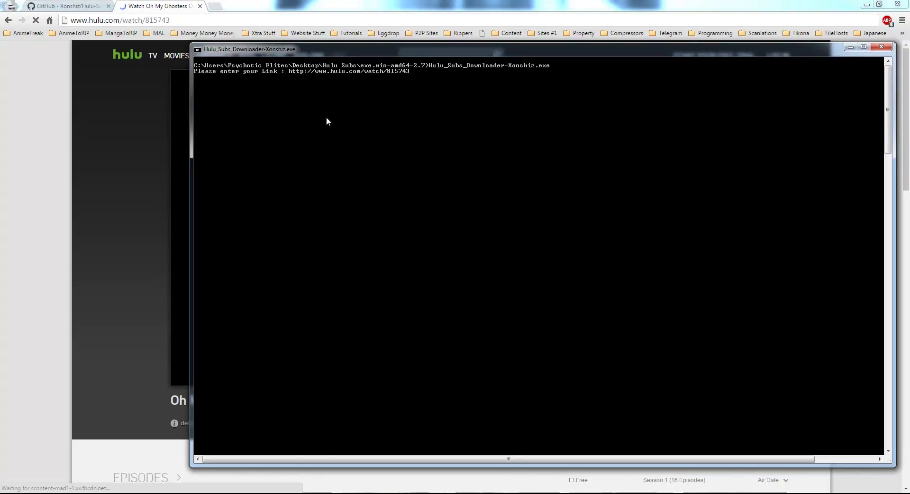
key("Return")
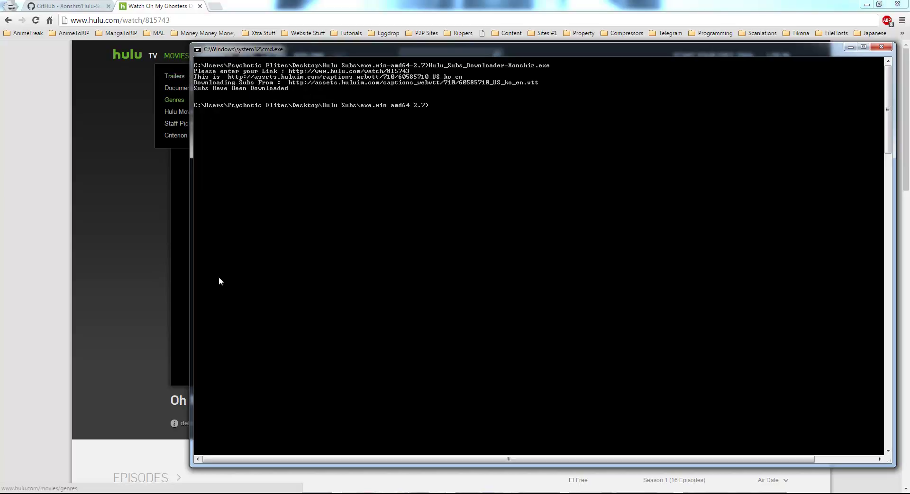
- Check the Oh My Ghostess Episode 1 subtitle file's contents in Notepad
mouse_move(110, 491)
left_click(152, 465)
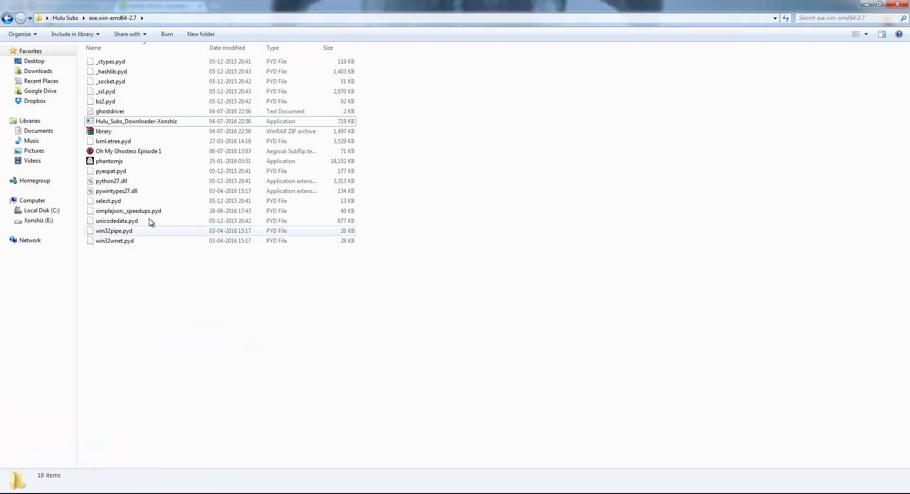
left_click(119, 155)
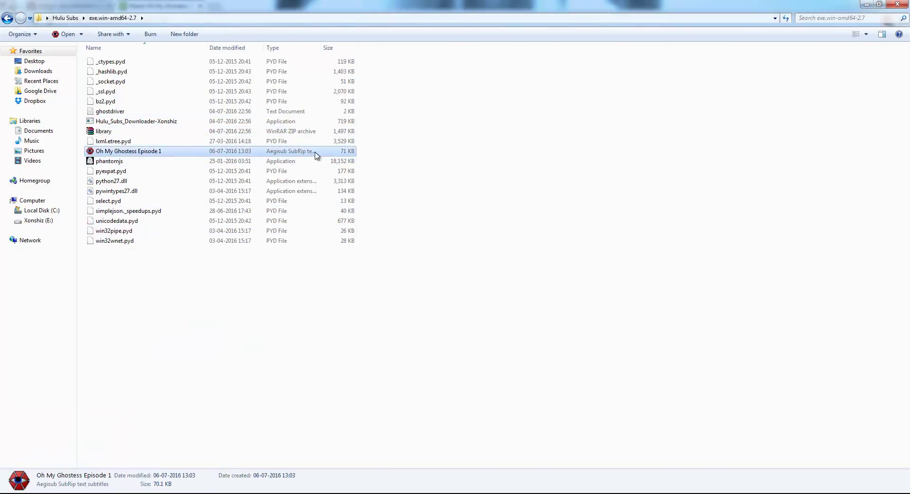
right_click(131, 152)
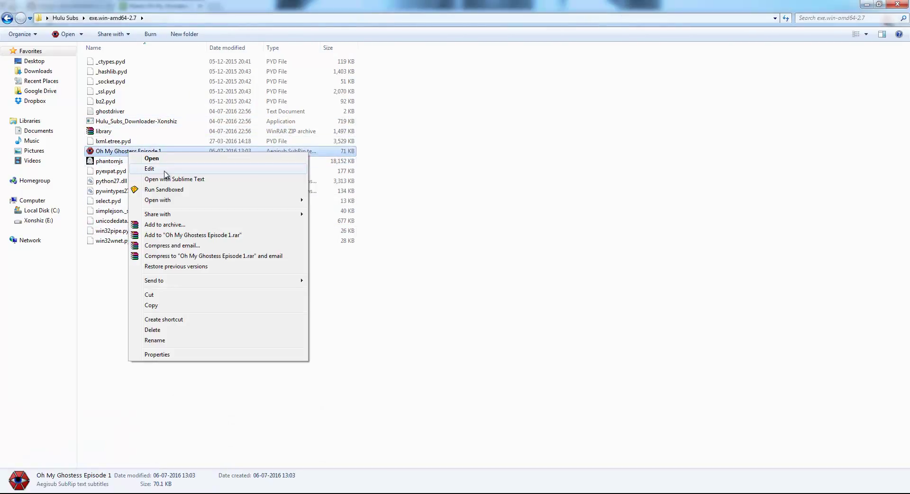
left_click(142, 167)
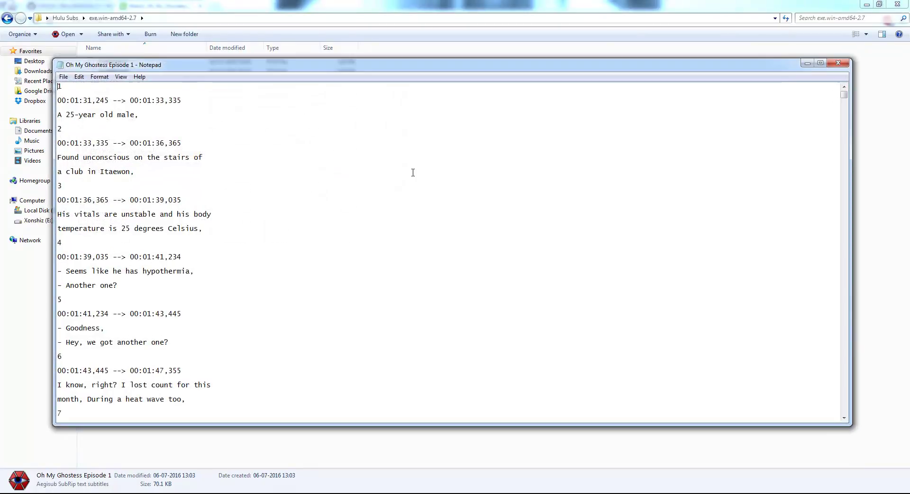
left_click(839, 62)
- Delete the Episode 1 subtitle file and confirm the deletion
key("Delete")
key("Return")
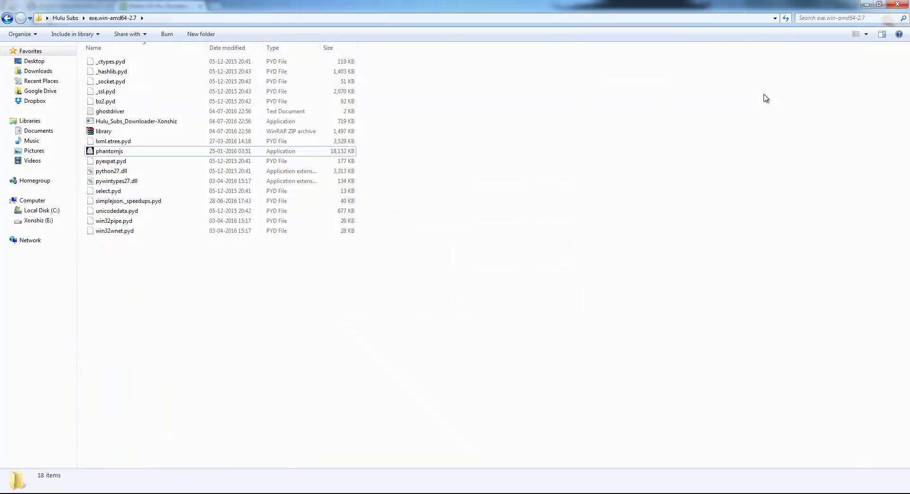
key("alt+Tab")
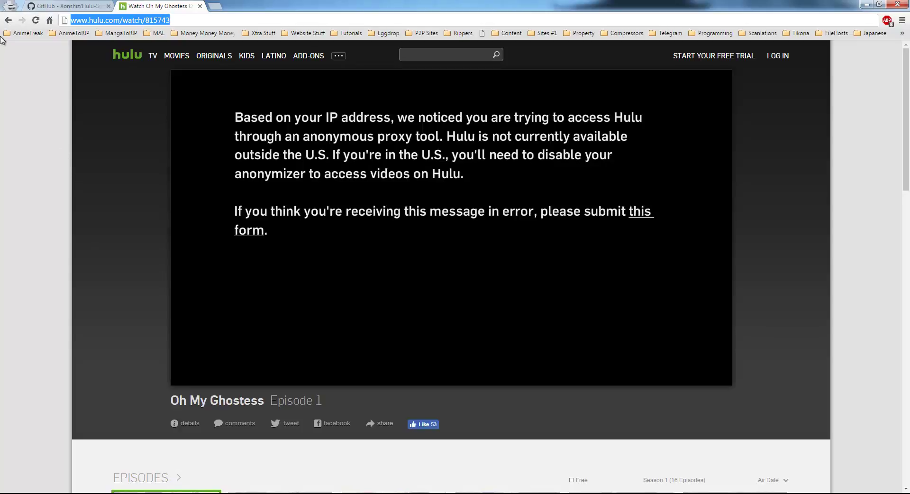
- Go back to hulu.com/oh-my-ghostess and copy the series page address
left_click(8, 20)
left_click(202, 21)
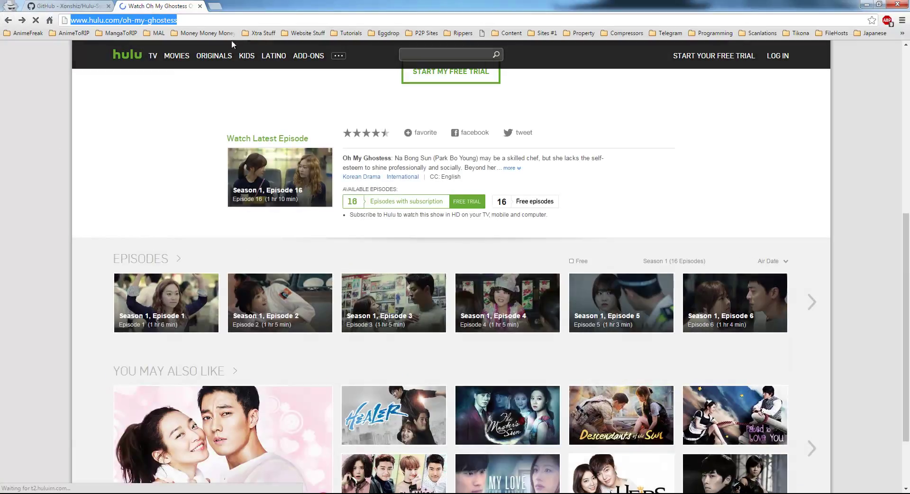
key("alt+Tab")
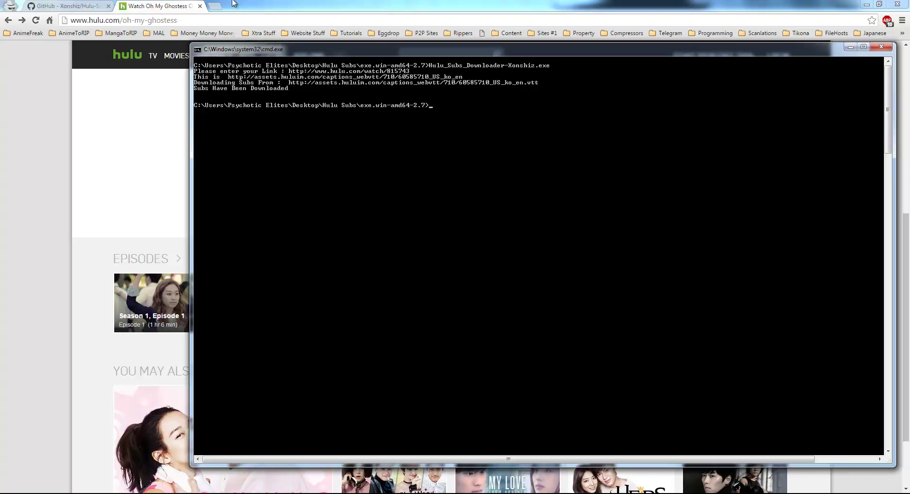
key("alt+Tab")
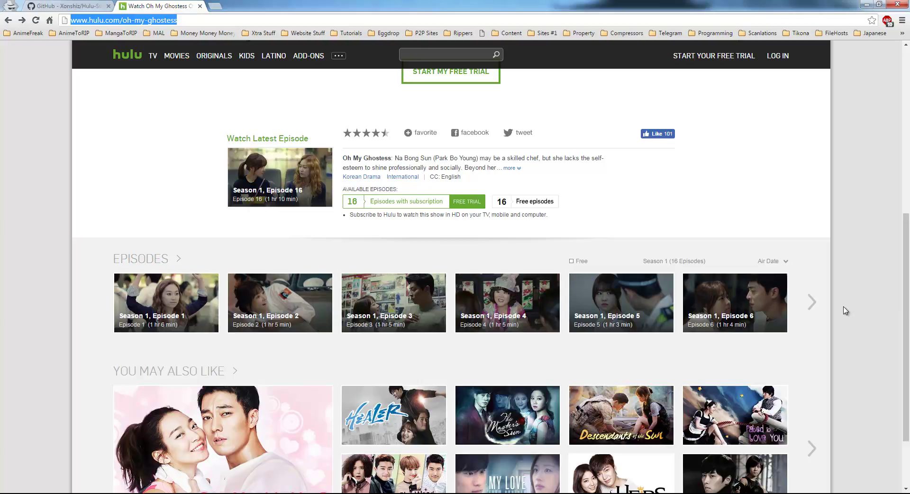
mouse_move(669, 329)
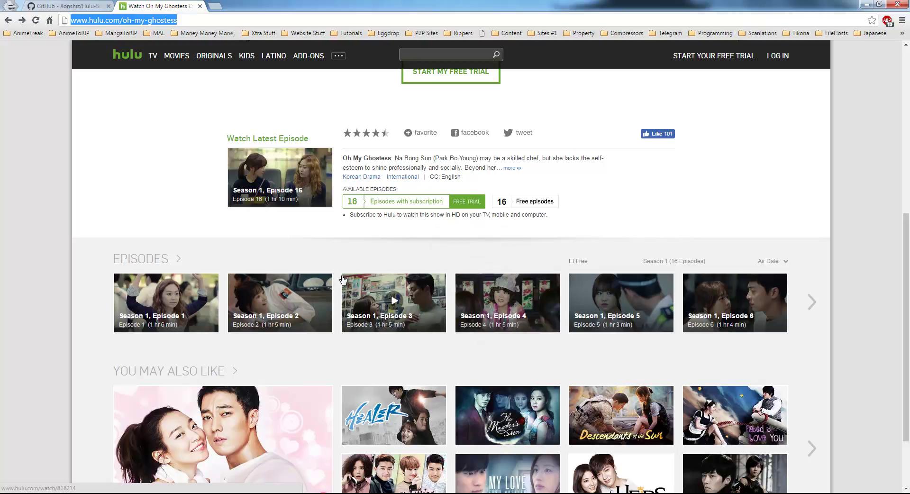
right_click(160, 21)
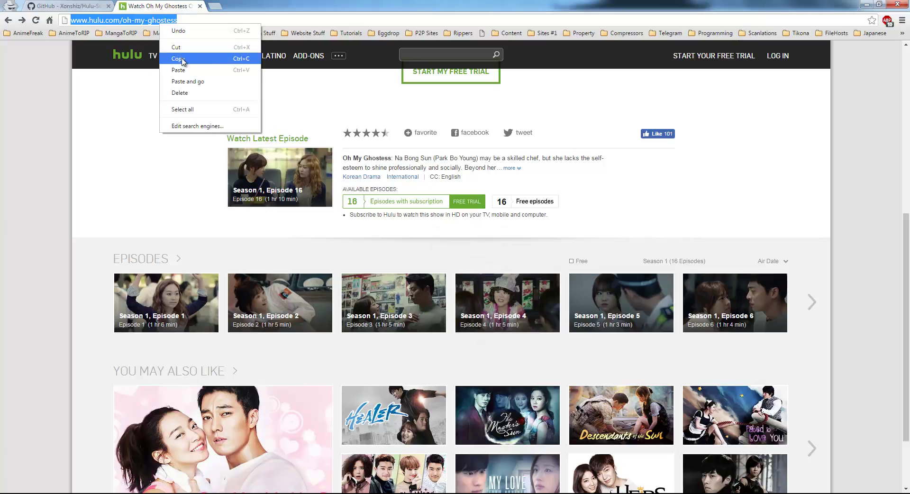
left_click(178, 59)
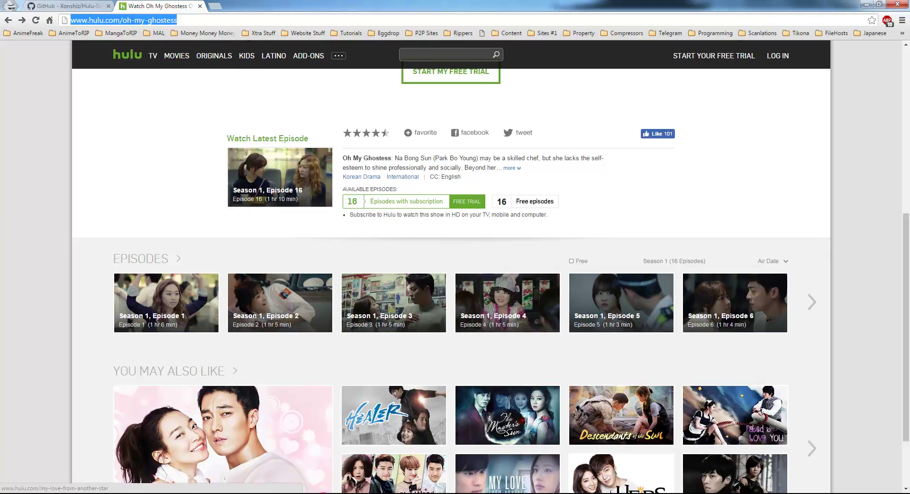
key("alt+Tab")
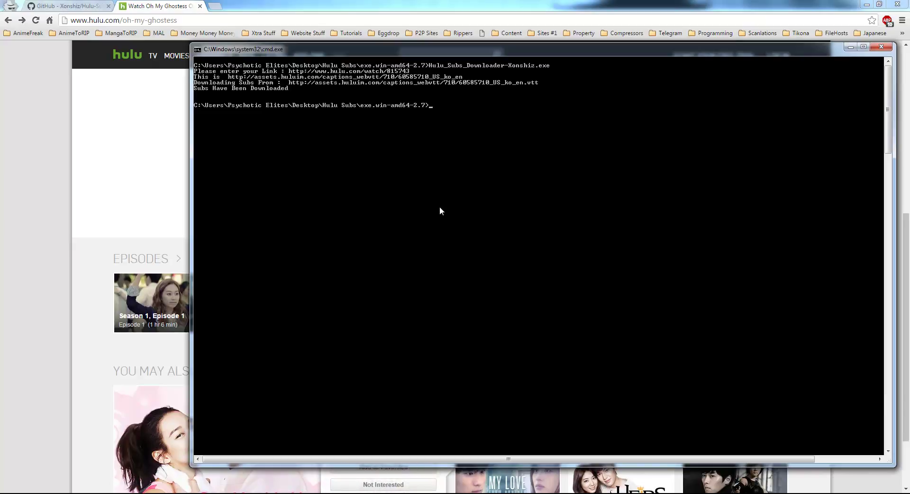
- Rerun Hulu_Subs_Downloader-Xonshiz.exe and copy the series address from the browser again
key("Up")
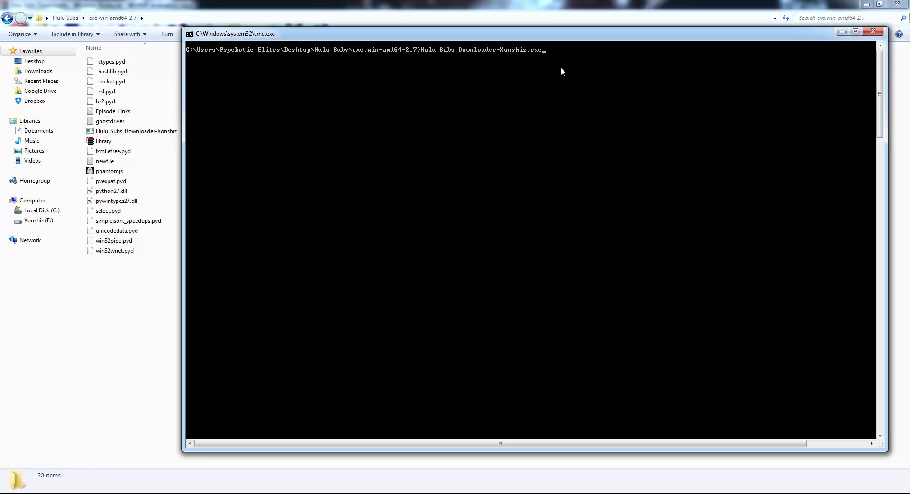
key("Return")
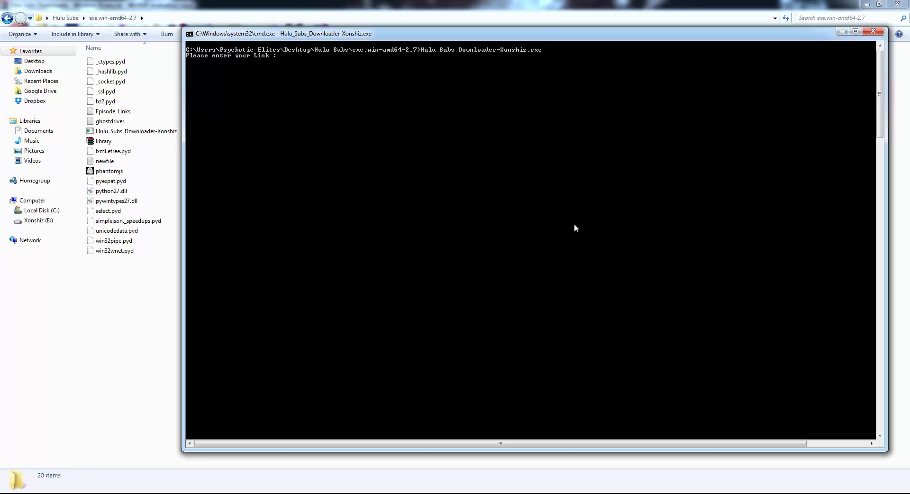
left_click(125, 493)
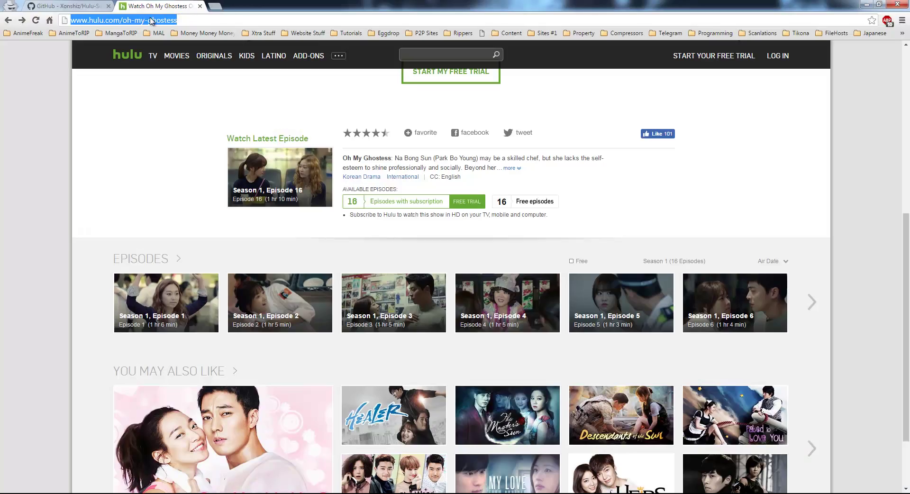
right_click(147, 22)
left_click(167, 53)
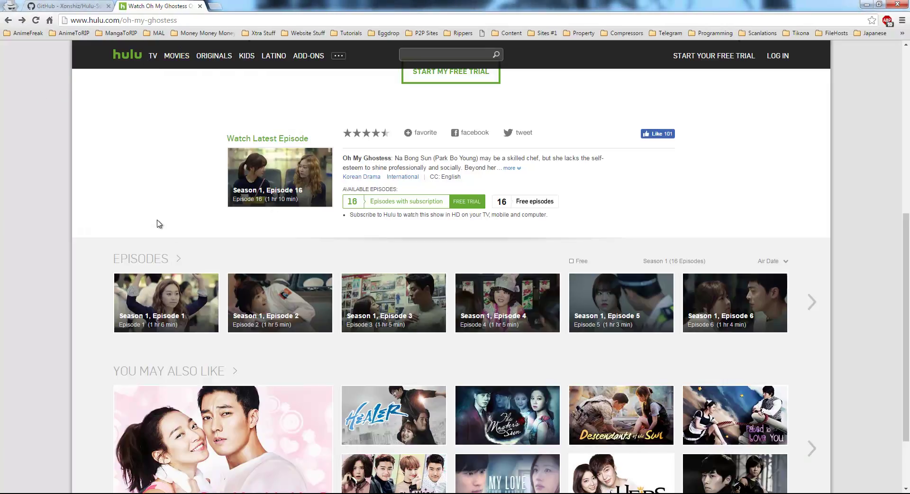
left_click(866, 4)
right_click(291, 150)
left_click(313, 177)
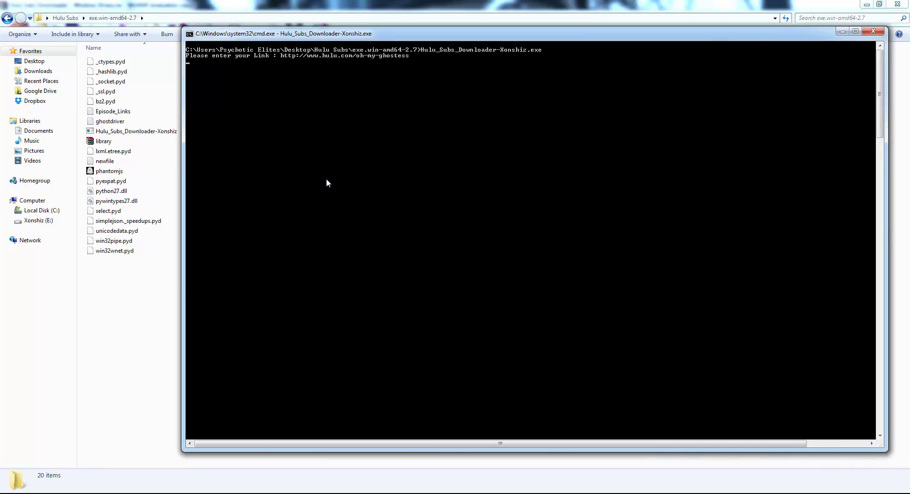
key("Return")
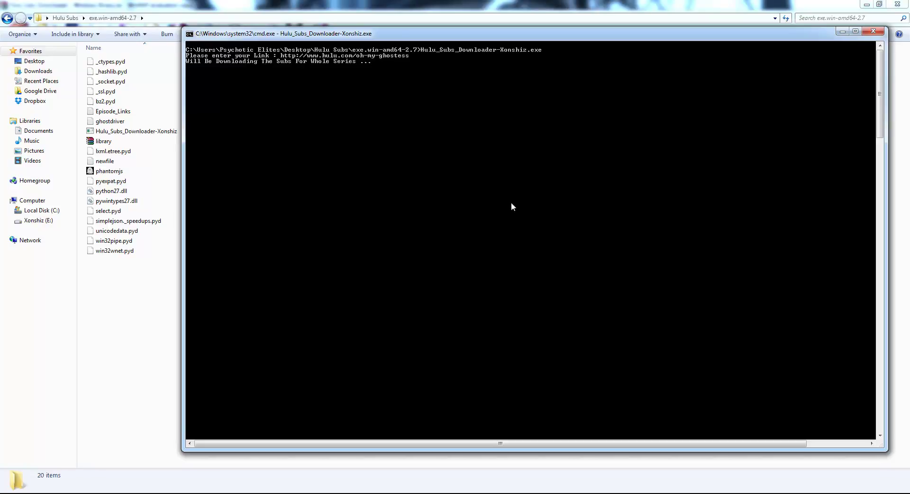
- Shift the console aside to watch subtitle files for Episodes 1–16 appear in the folder
left_click_drag(509, 34, 452, 35)
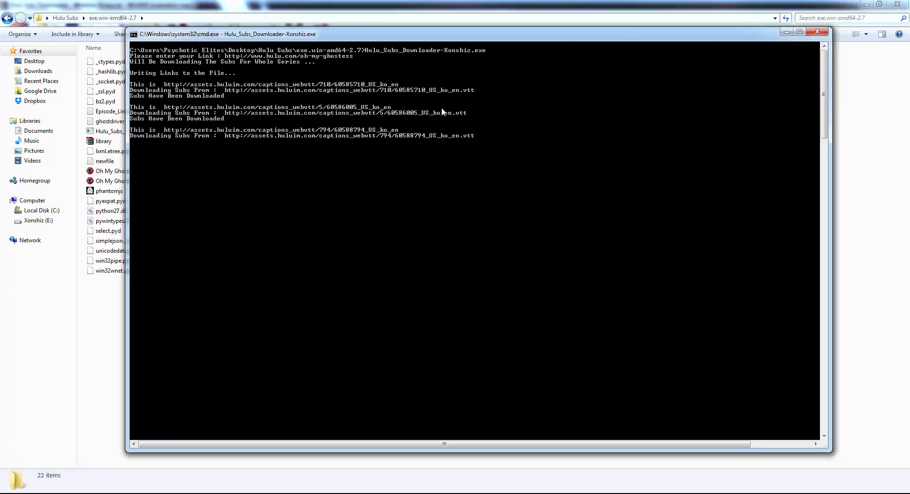
left_click_drag(376, 38, 436, 38)
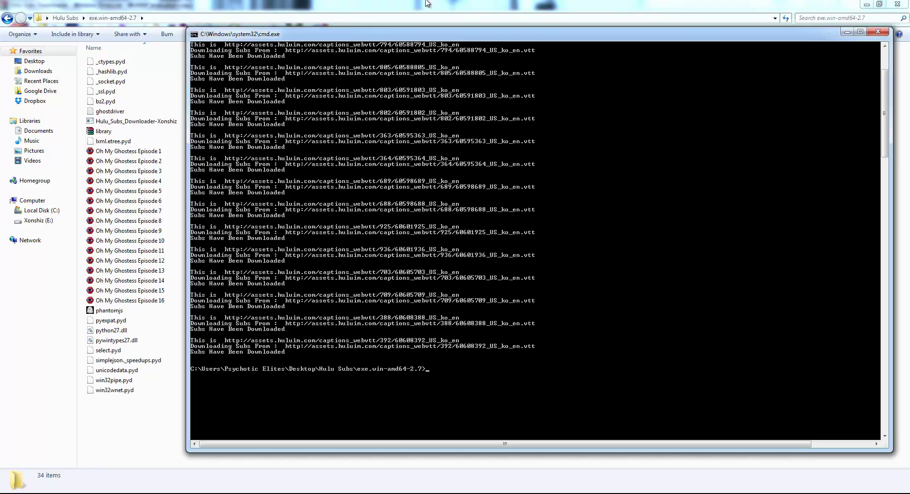
left_click(128, 221)
left_click(127, 152)
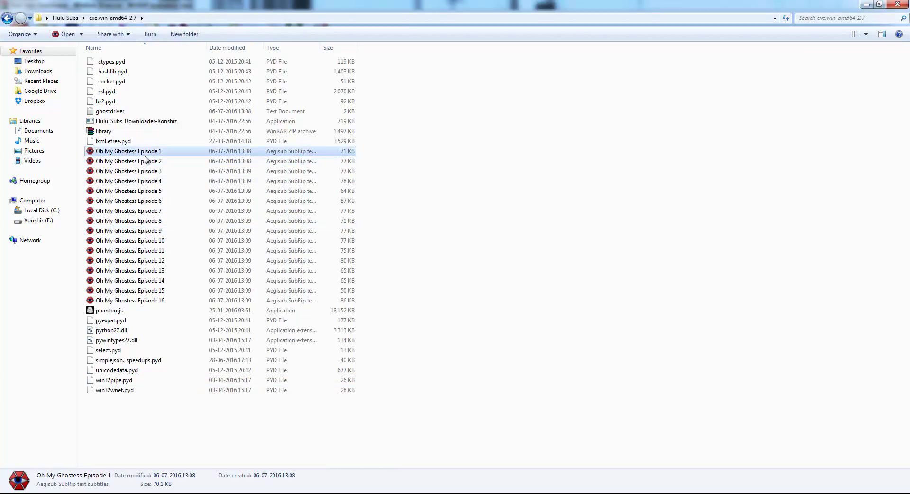
left_click(126, 300)
key("alt+Tab")
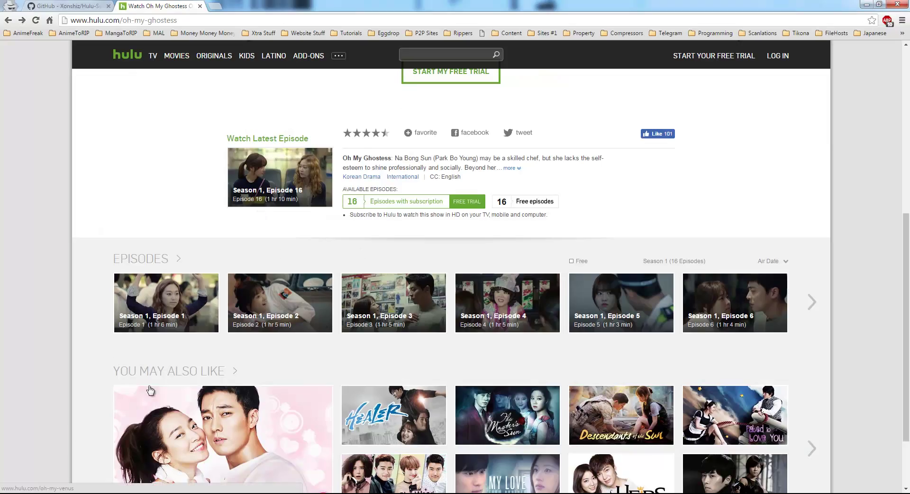
key("alt+Tab")
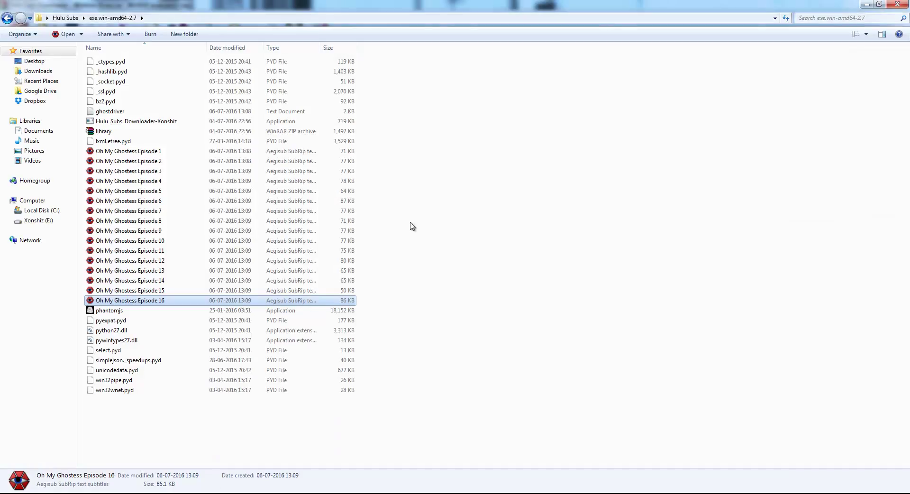
key("alt+Tab")
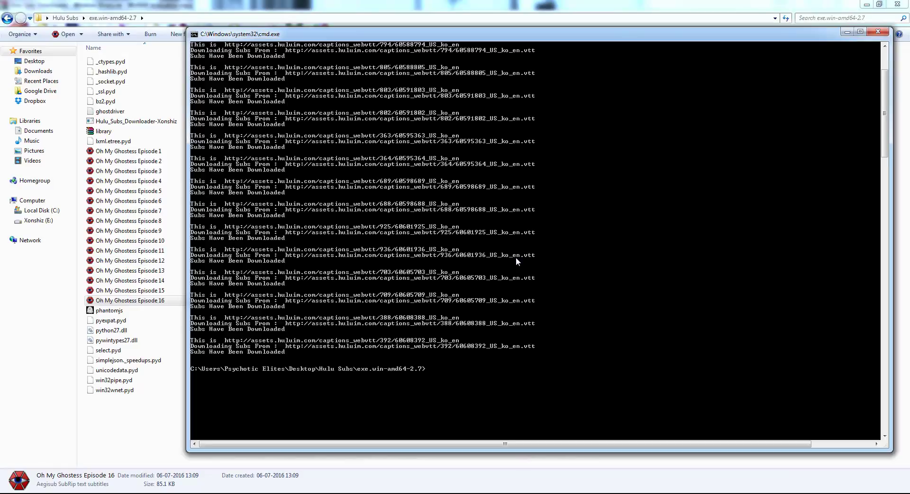